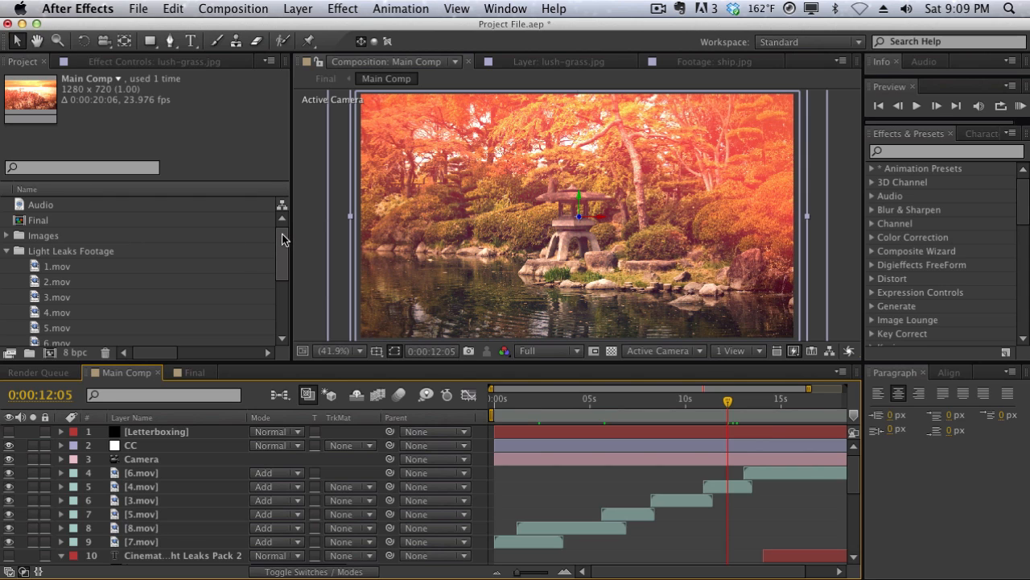
- Open the render queue and look through the queued Main Comp items
mouse_move(281, 231)
left_mouse_down()
mouse_move(283, 249)
mouse_move(283, 211)
left_mouse_up()
left_click(51, 375)
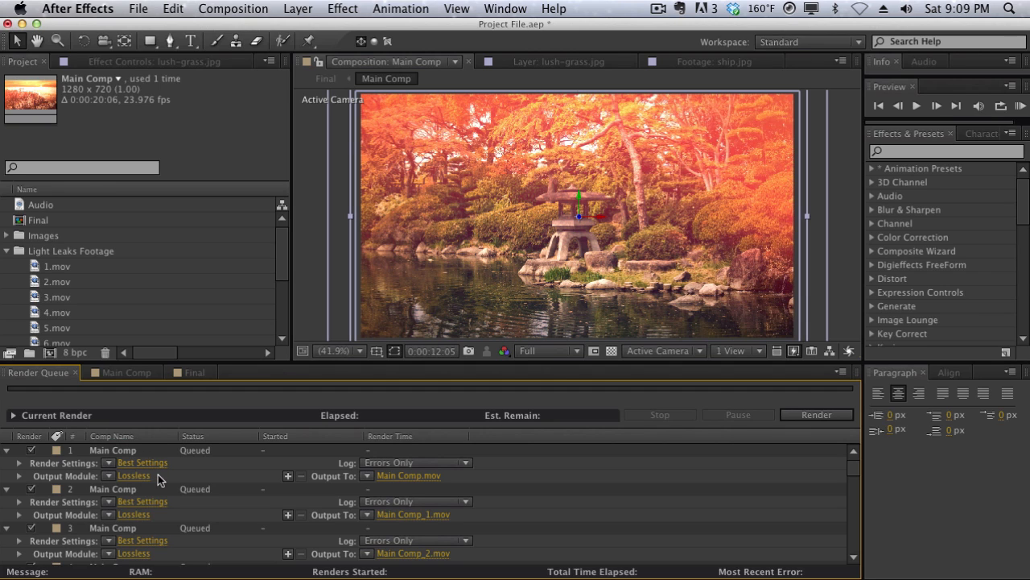
scroll(159, 483, "down", 11)
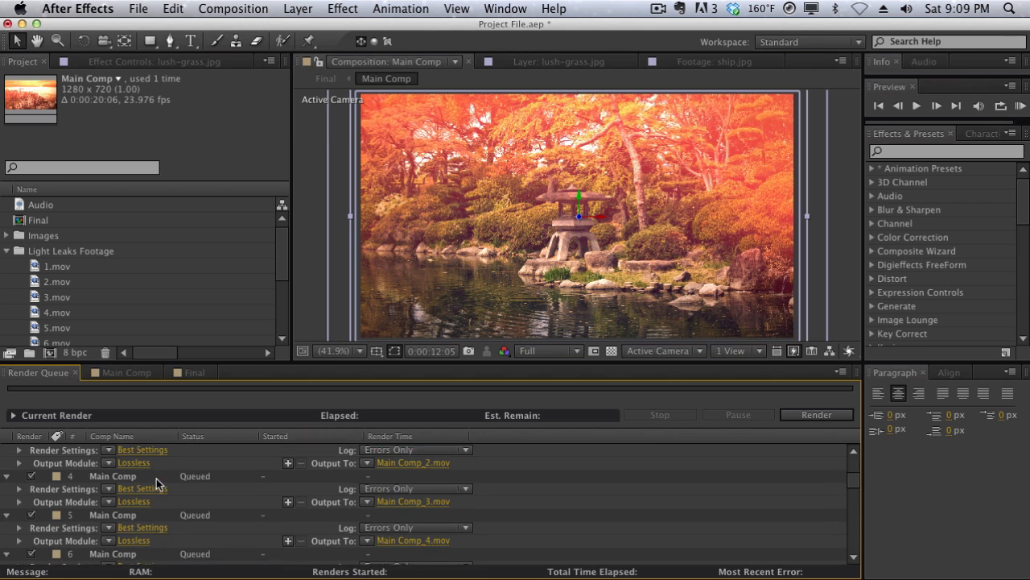
scroll(159, 483, "up", 7)
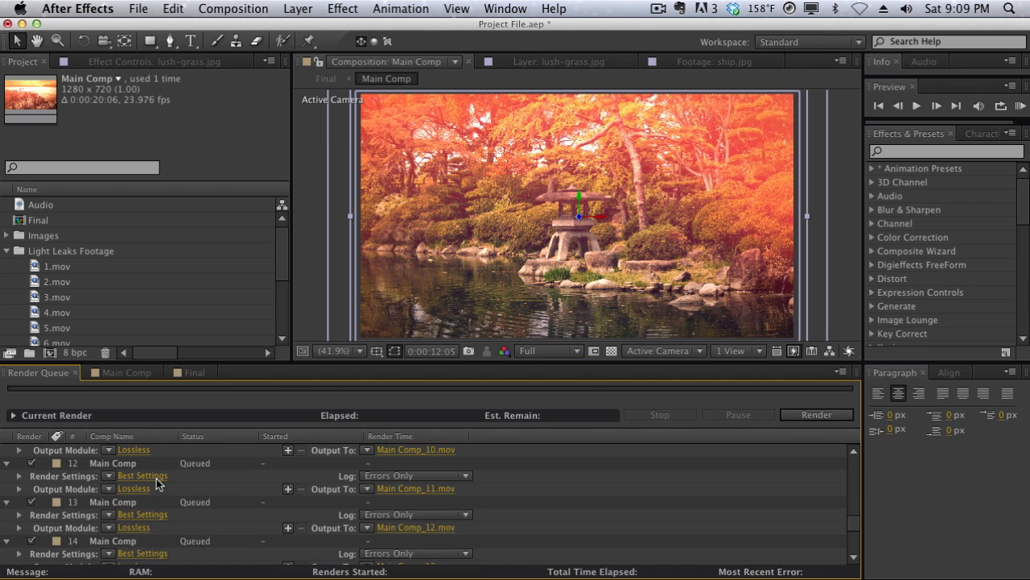
scroll(158, 483, "up", 2)
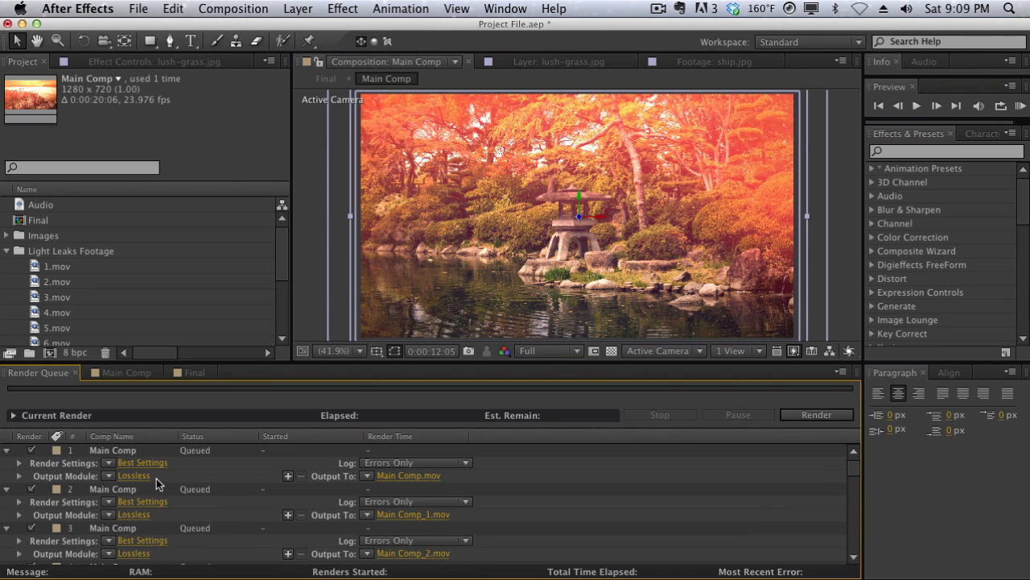
scroll(84, 483, "up", 3)
scroll(84, 483, "up", 2)
- Select all queued Main Comp render items, from number 1 through number 17
left_click(166, 450)
scroll(166, 459, "down", 10)
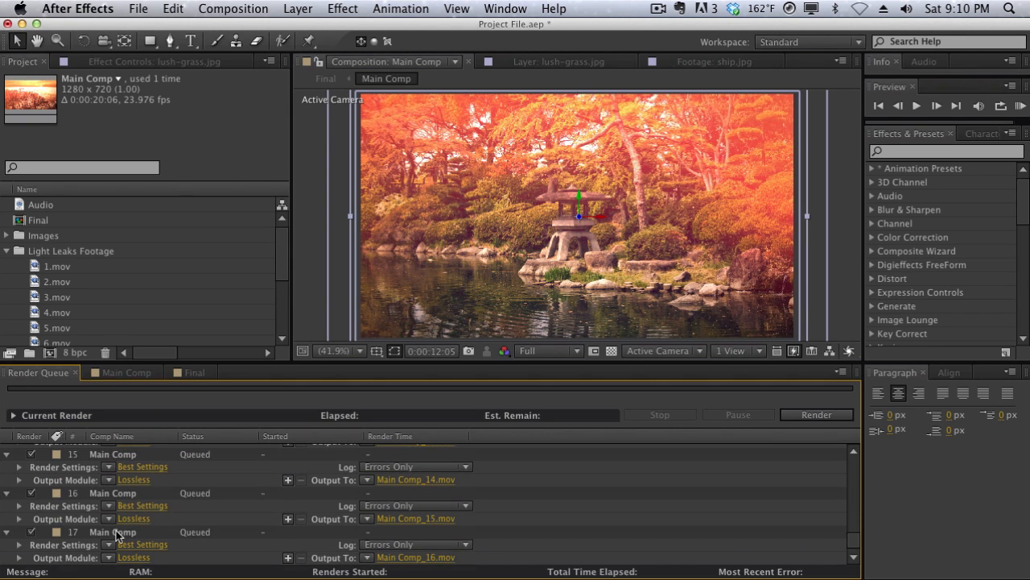
left_click(113, 532, "shift")
scroll(114, 495, "up", 5)
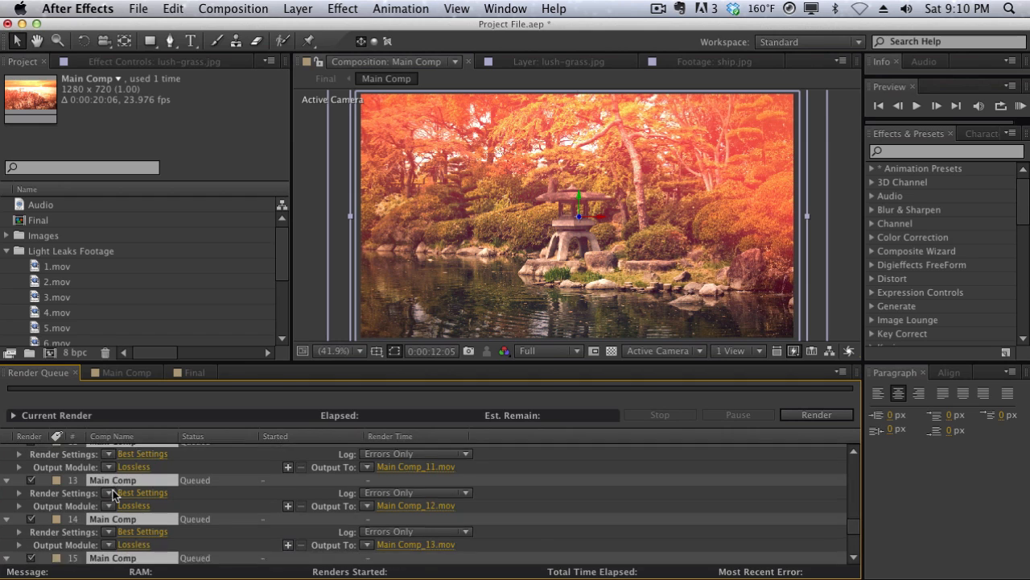
scroll(114, 492, "up", 5)
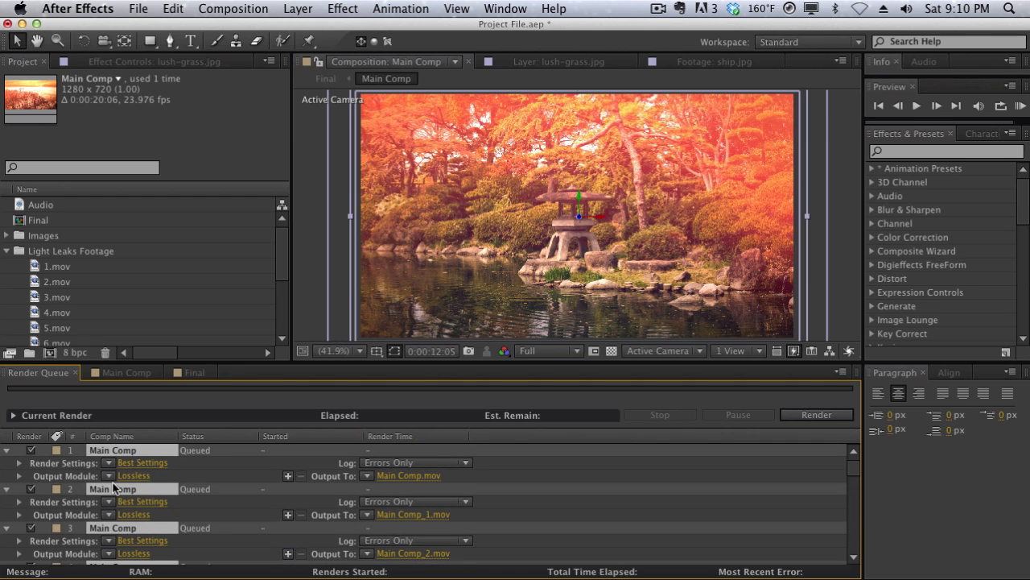
- Set the first render item's output module to QuickTime format with the Photo - JPEG video codec
left_click(139, 476)
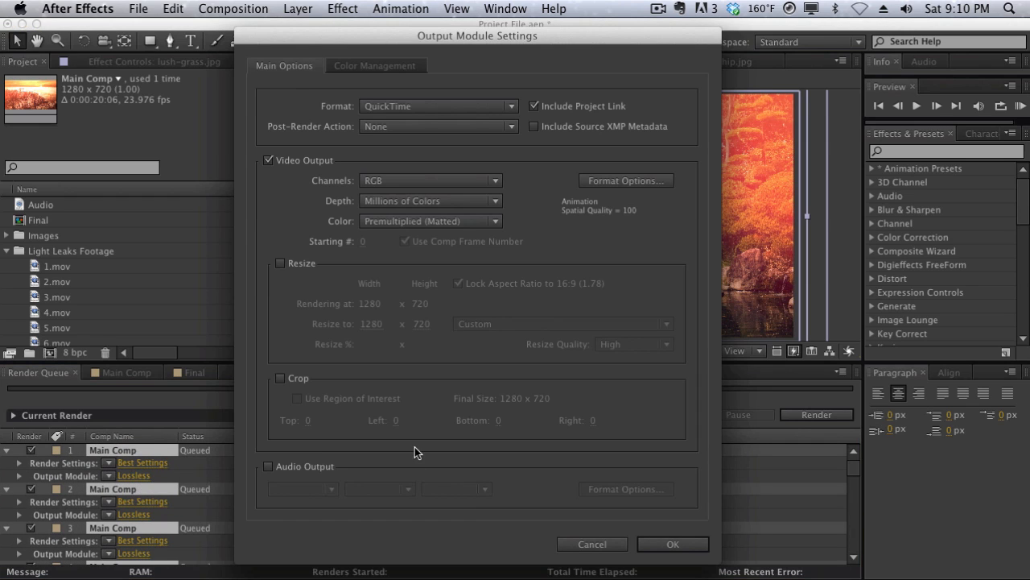
left_click(475, 106)
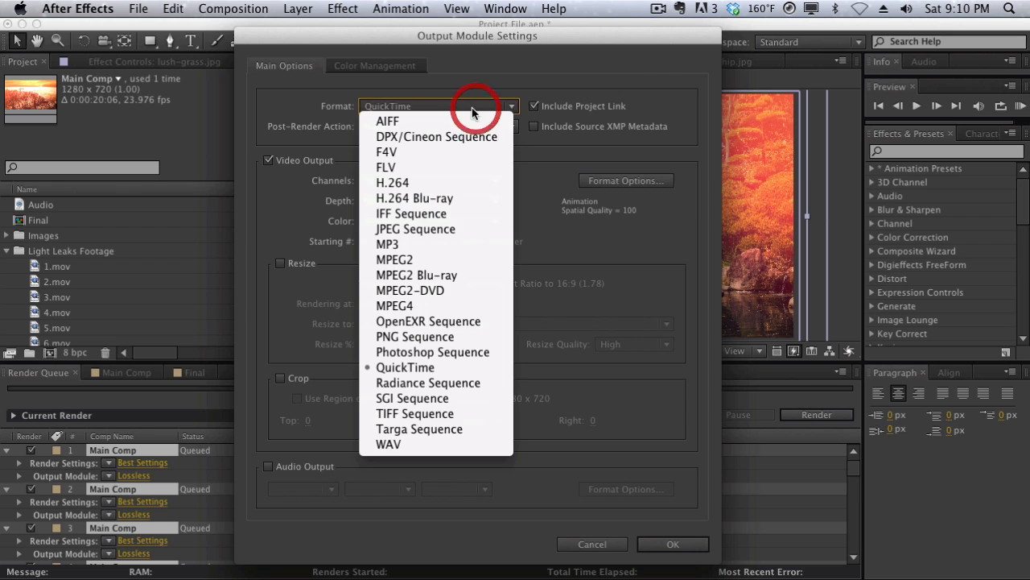
left_click(461, 110)
left_click(594, 180)
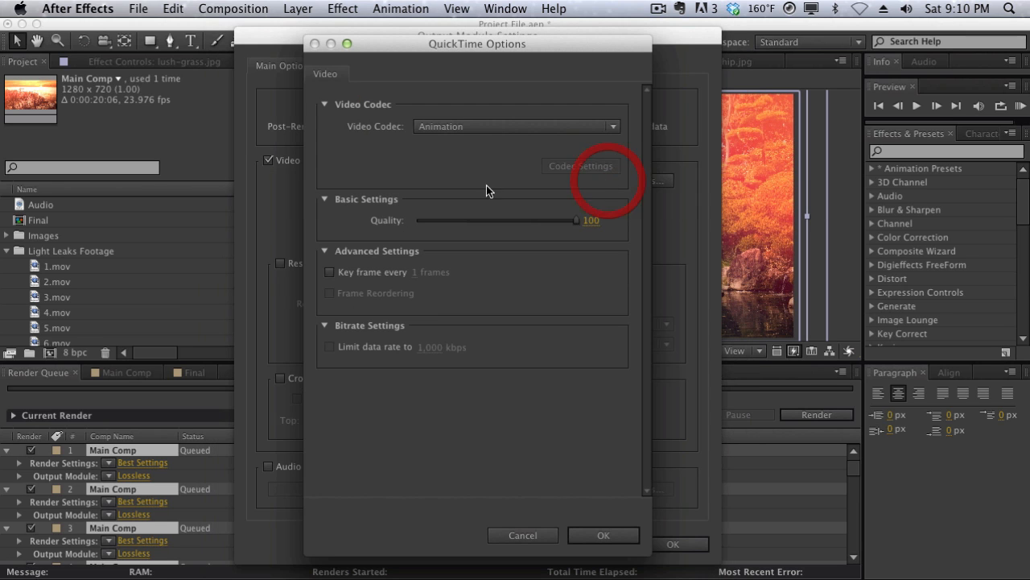
left_click(499, 125)
scroll(453, 425, "down", 10)
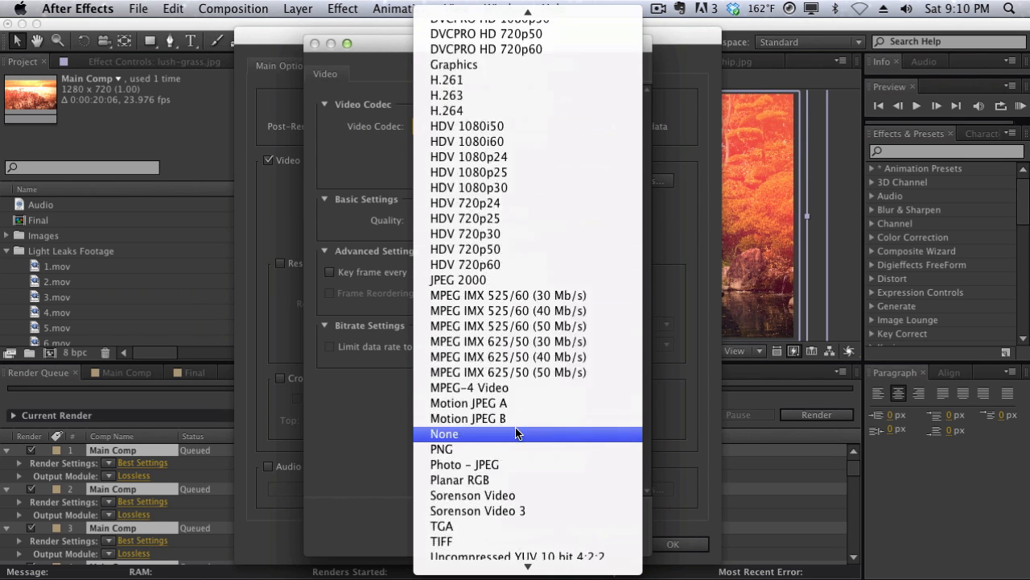
left_click(515, 295)
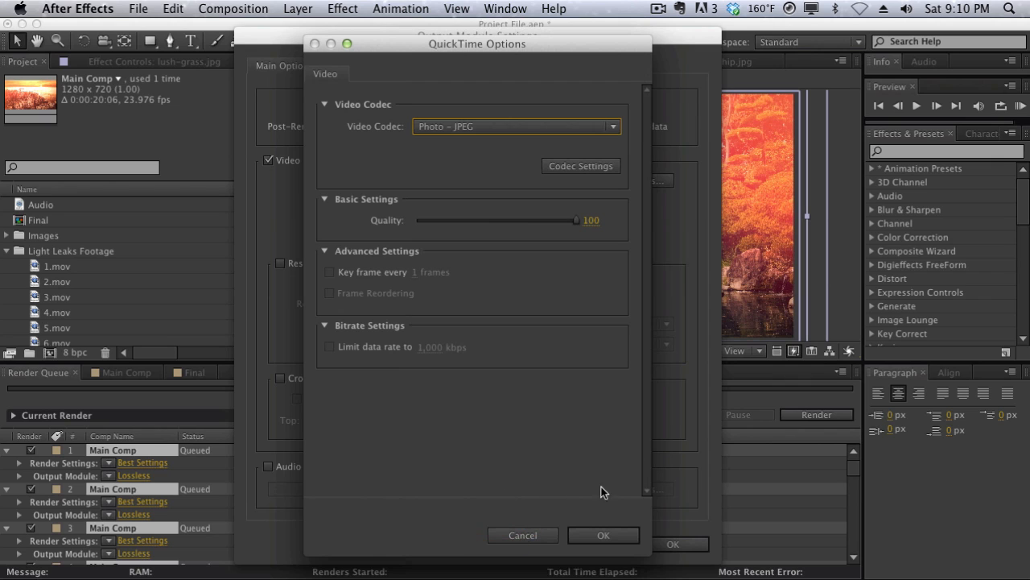
left_click(603, 537)
left_click(648, 545)
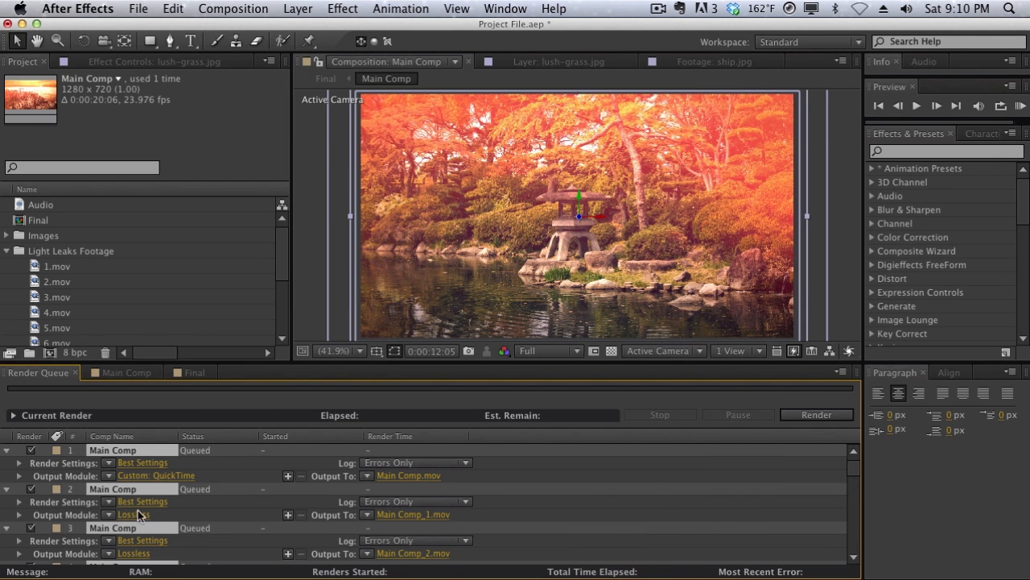
- Check the output module settings of the other queued Main Comp items
scroll(146, 519, "down", 4)
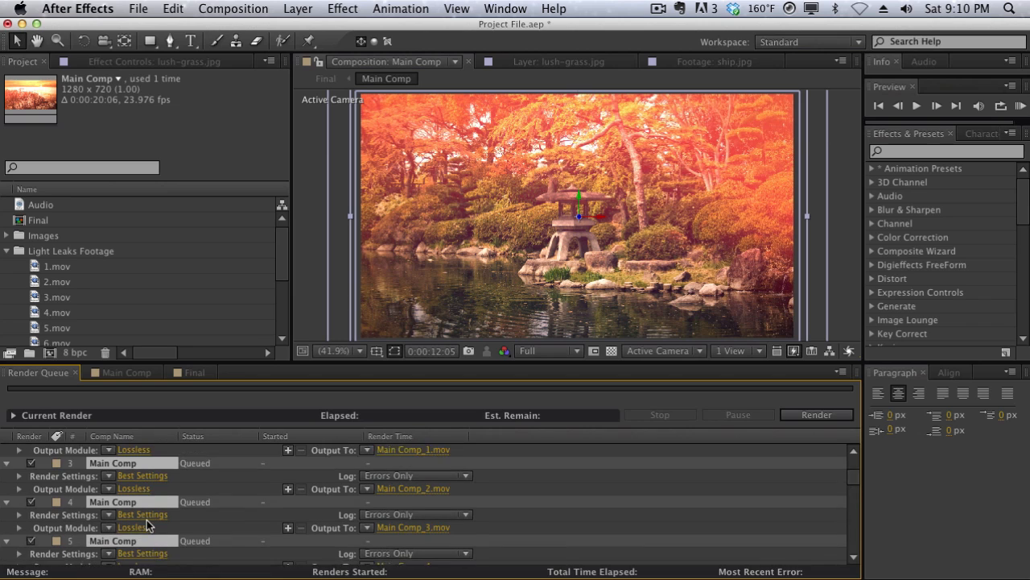
scroll(146, 519, "up", 4)
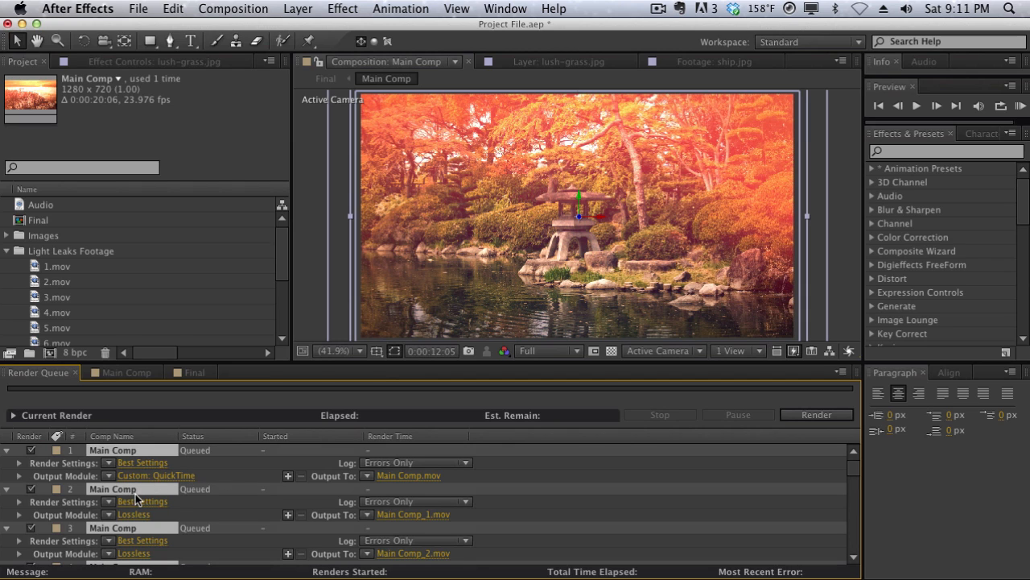
scroll(133, 495, "down", 2)
scroll(137, 487, "down", 1)
scroll(213, 508, "up", 3)
- Clear the render item selection and select only the output modules of items 1 through 17
left_click(211, 471)
left_click(83, 476)
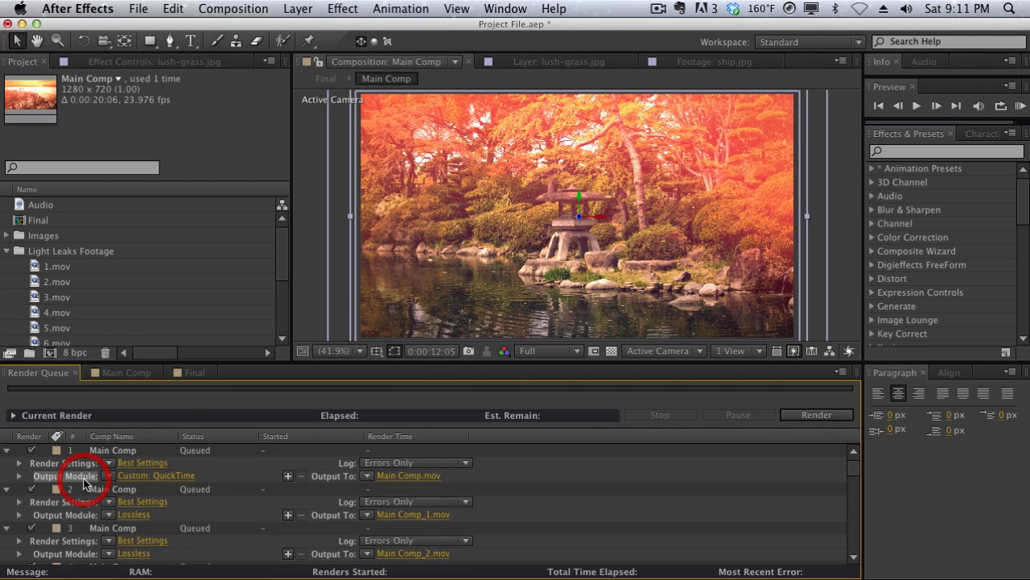
scroll(69, 483, "down", 5)
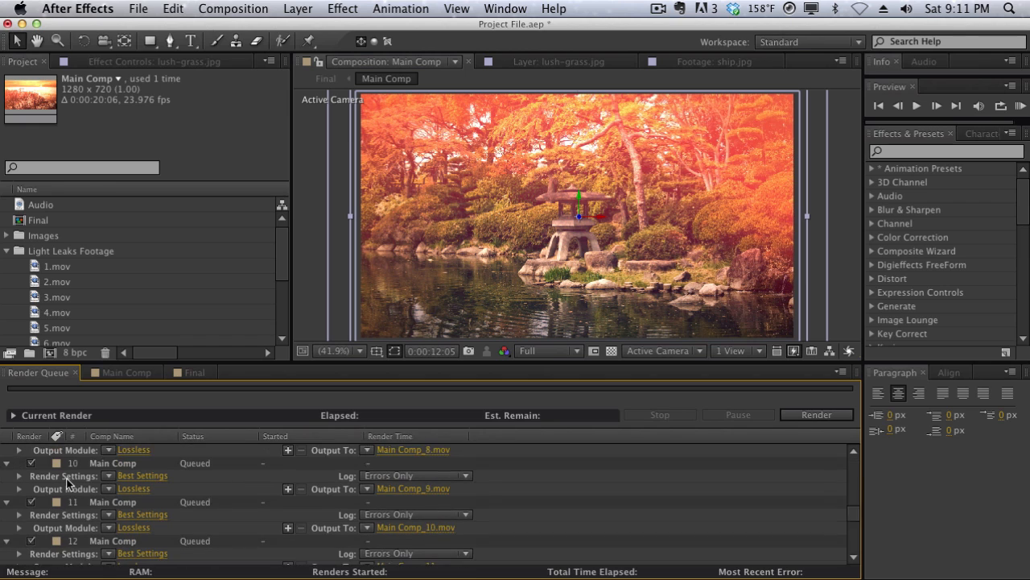
scroll(69, 483, "down", 3)
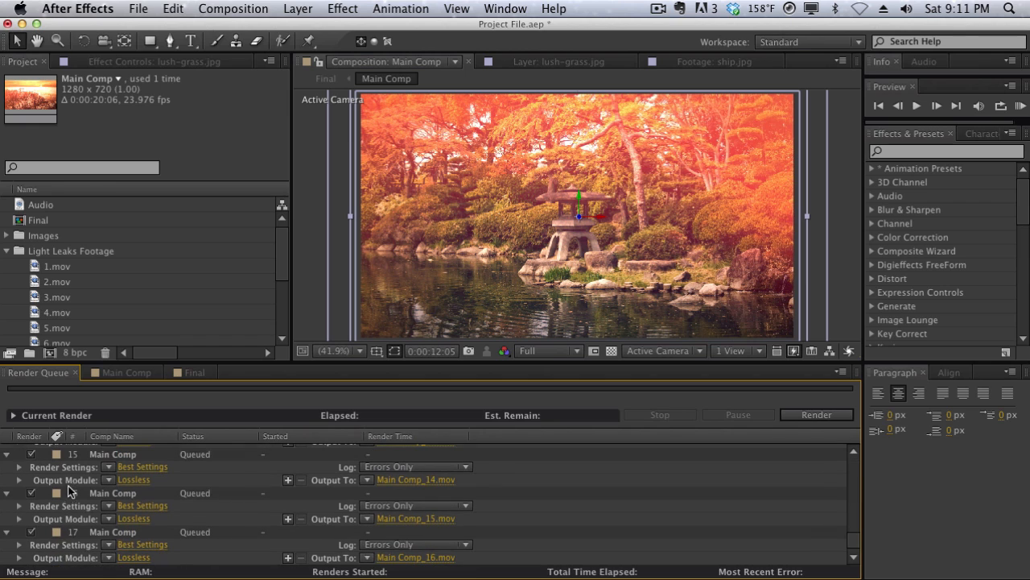
left_click(78, 557)
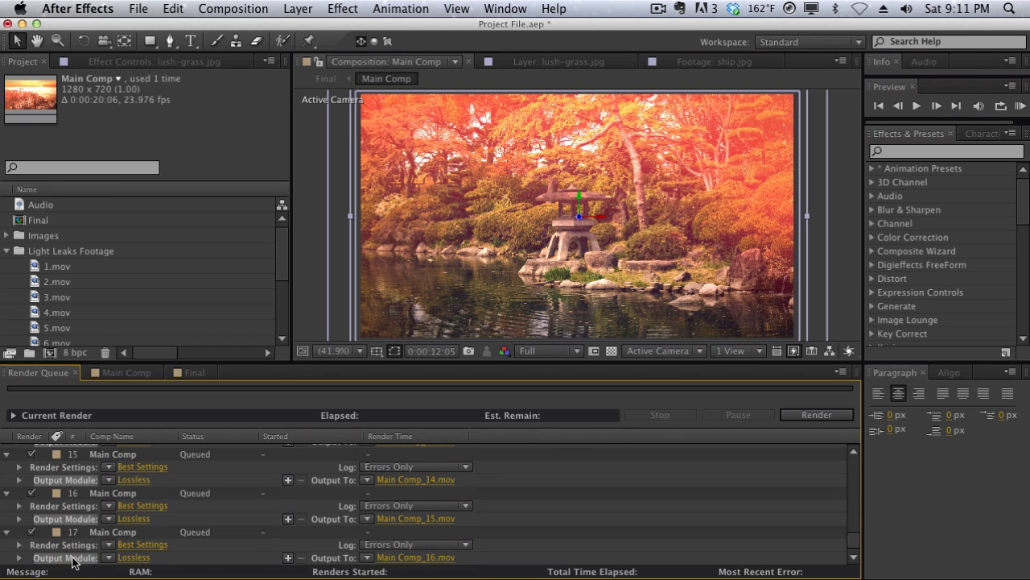
scroll(73, 551, "up", 2)
scroll(72, 545, "up", 10)
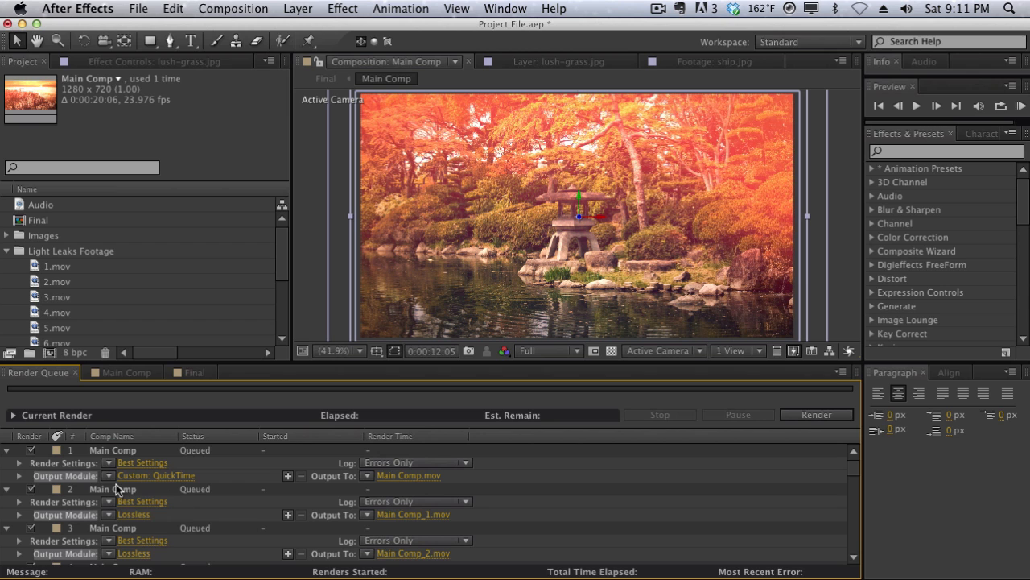
- Set the second render item's output module to the Photo - JPEG QuickTime codec with all output modules selected
left_click(125, 514)
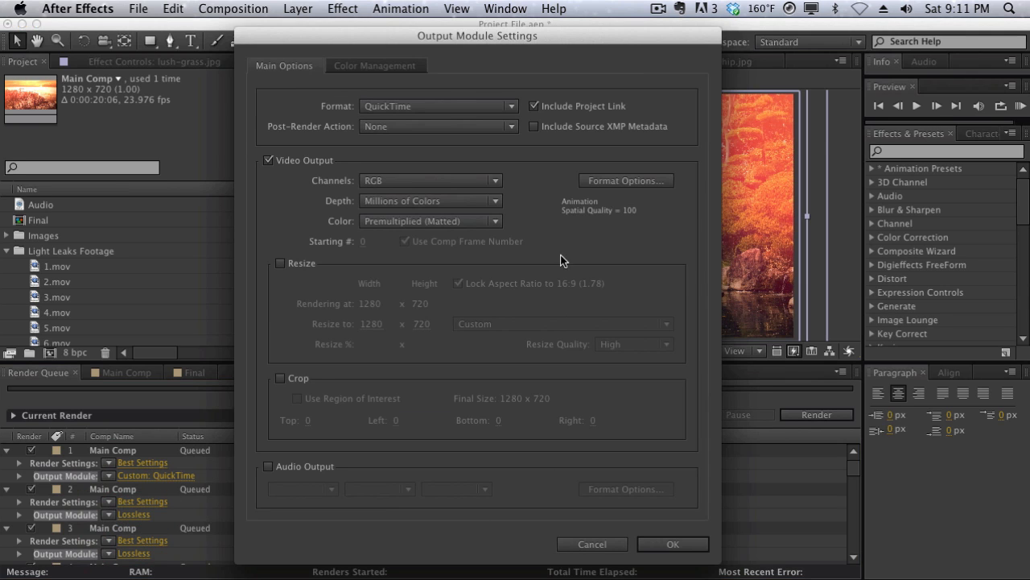
left_click(593, 182)
left_click(541, 127)
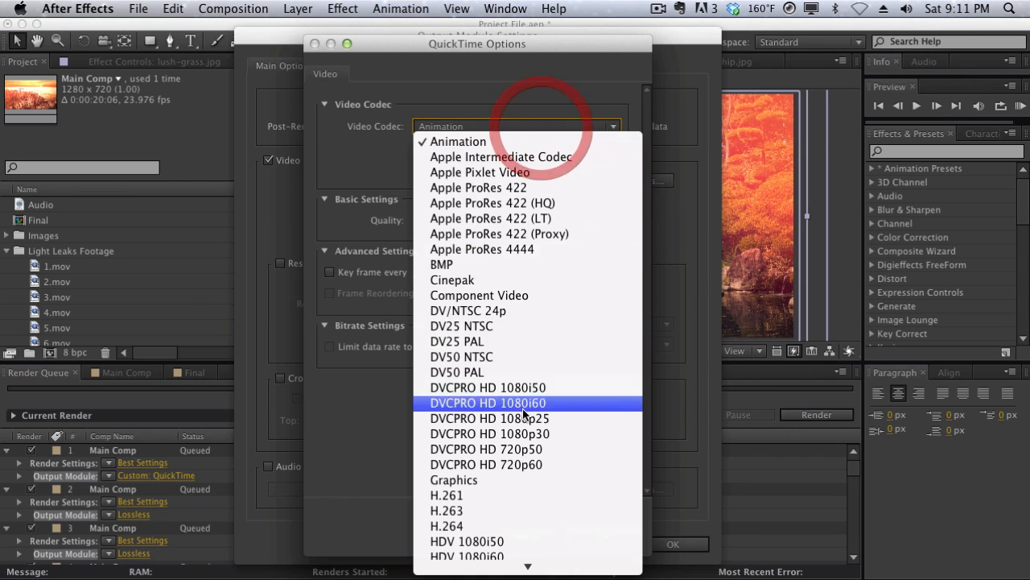
scroll(521, 435, "down", 5)
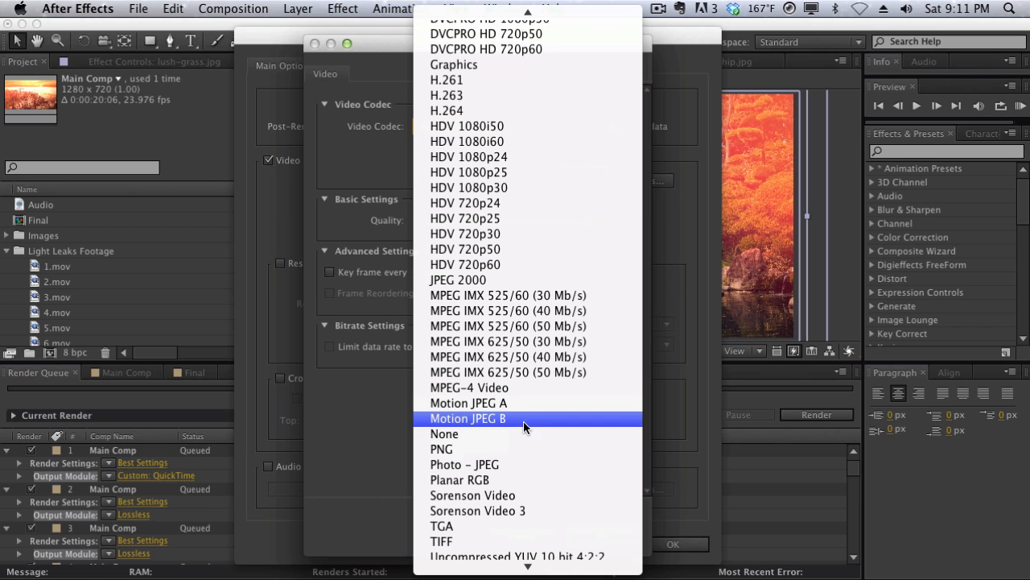
left_click(524, 465)
left_click(636, 535)
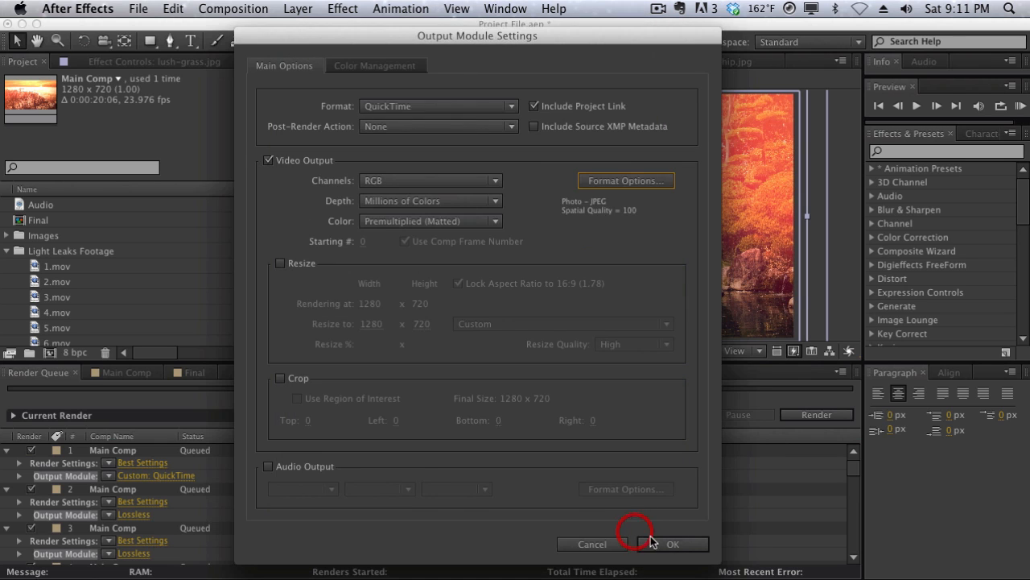
left_click(652, 544)
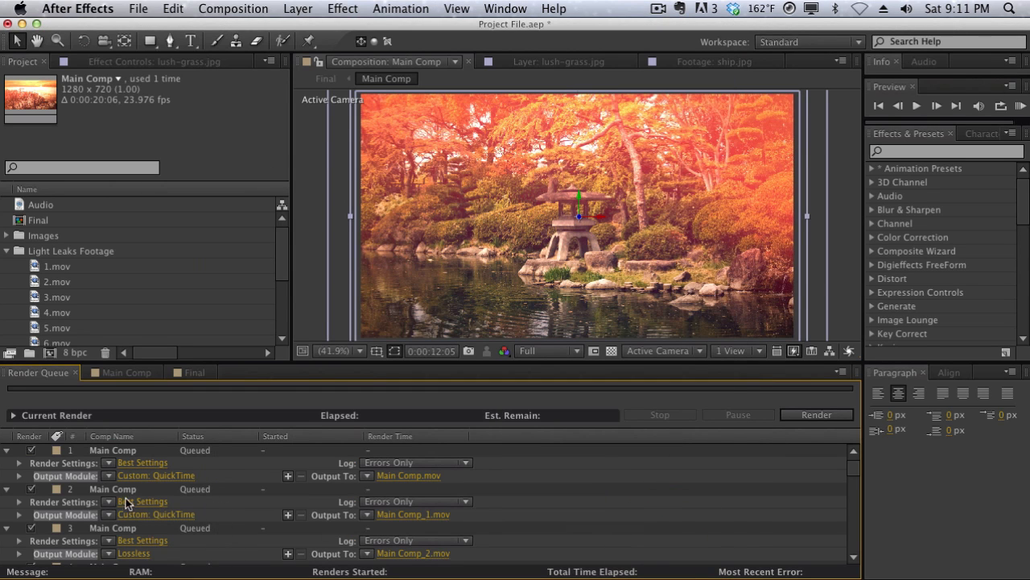
- Check the queued items' output modules and view the output module templates available for the first item
scroll(185, 486, "down", 1)
scroll(186, 489, "up", 1)
scroll(145, 524, "down", 3)
scroll(146, 516, "up", 3)
left_click(111, 475)
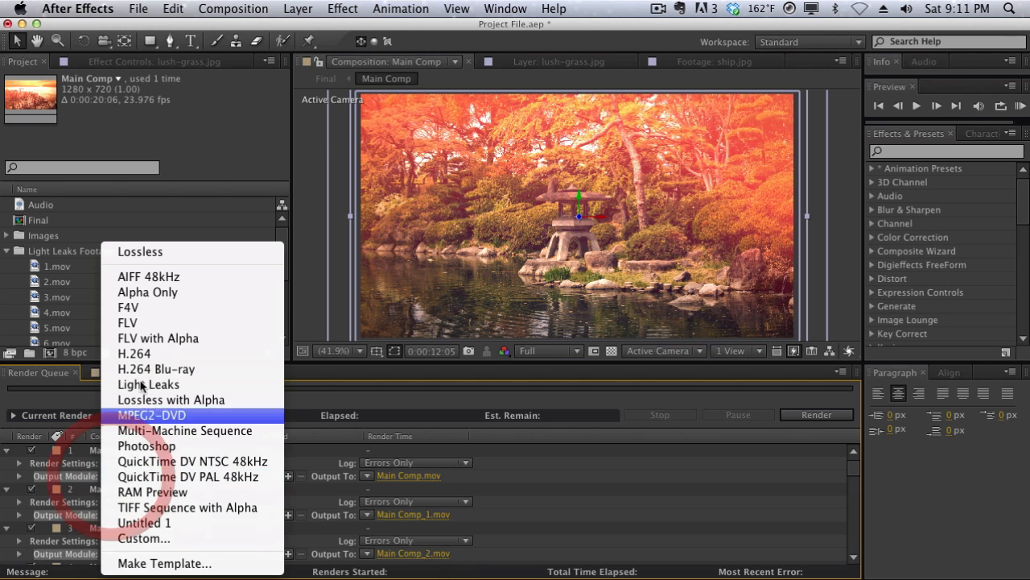
left_click(78, 477)
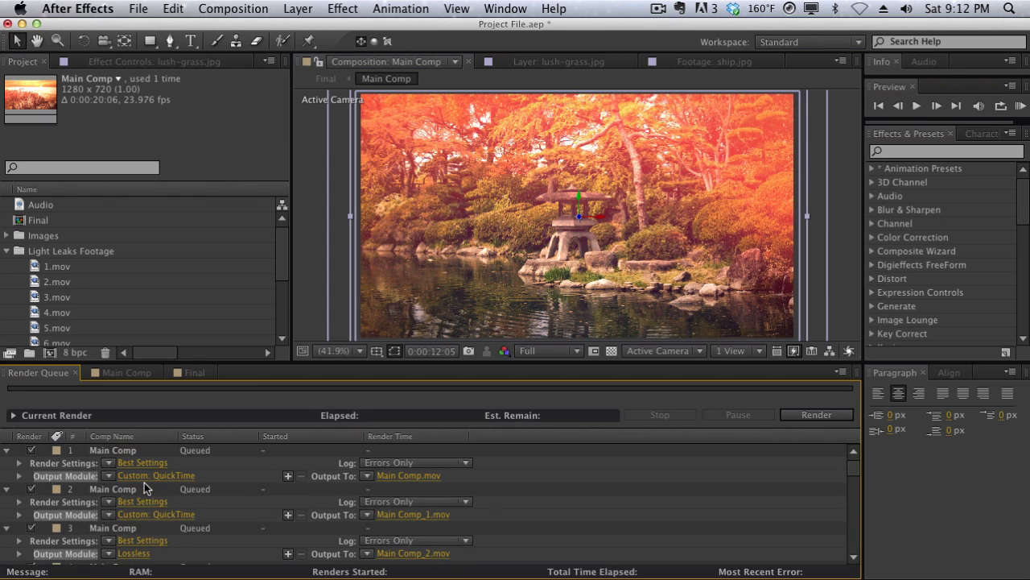
- Make an output module template from the first render item's settings and name it Custom Template
left_click(235, 469)
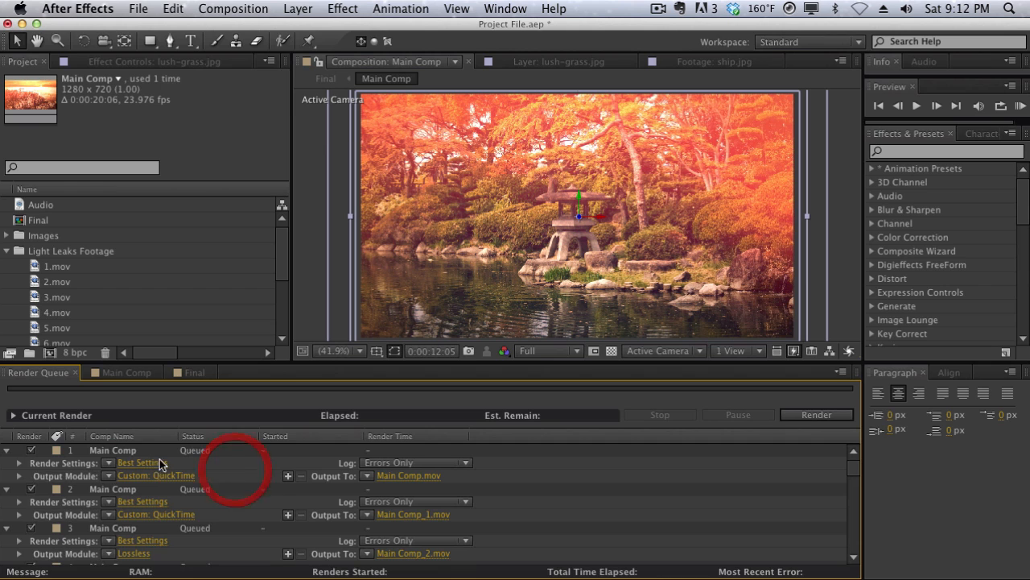
left_click(111, 478)
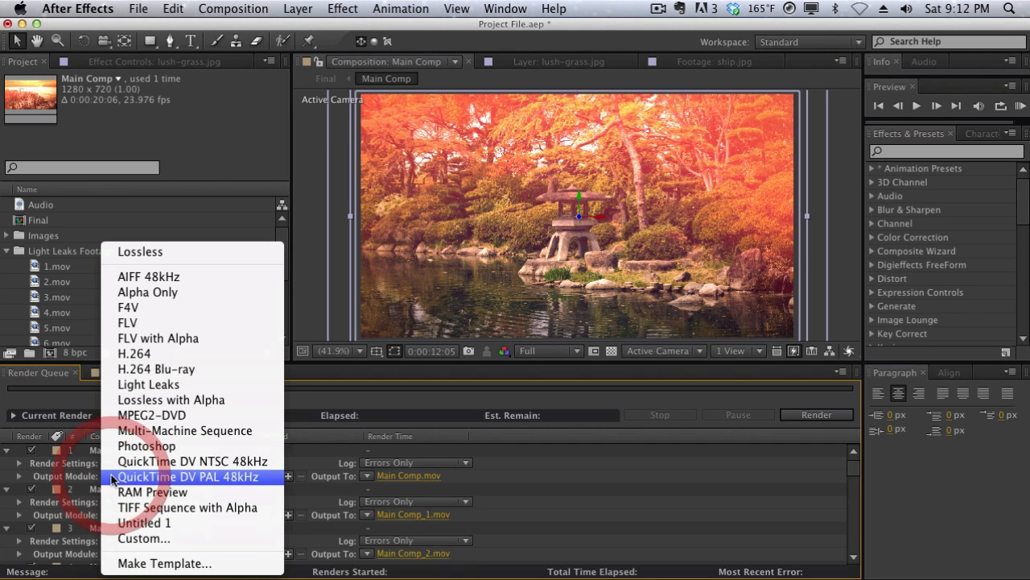
left_click(136, 563)
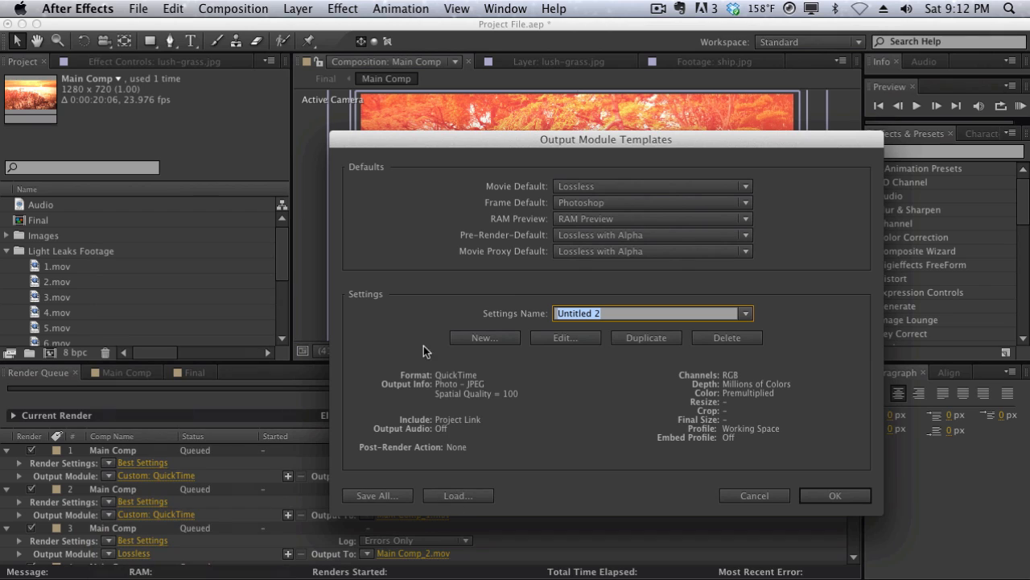
type("Custom Template")
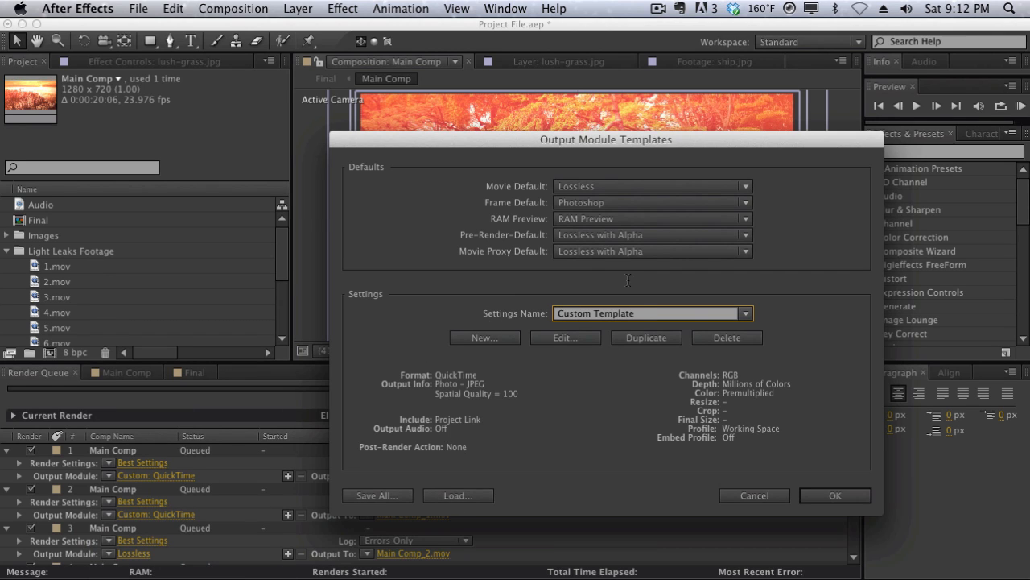
key("Tab")
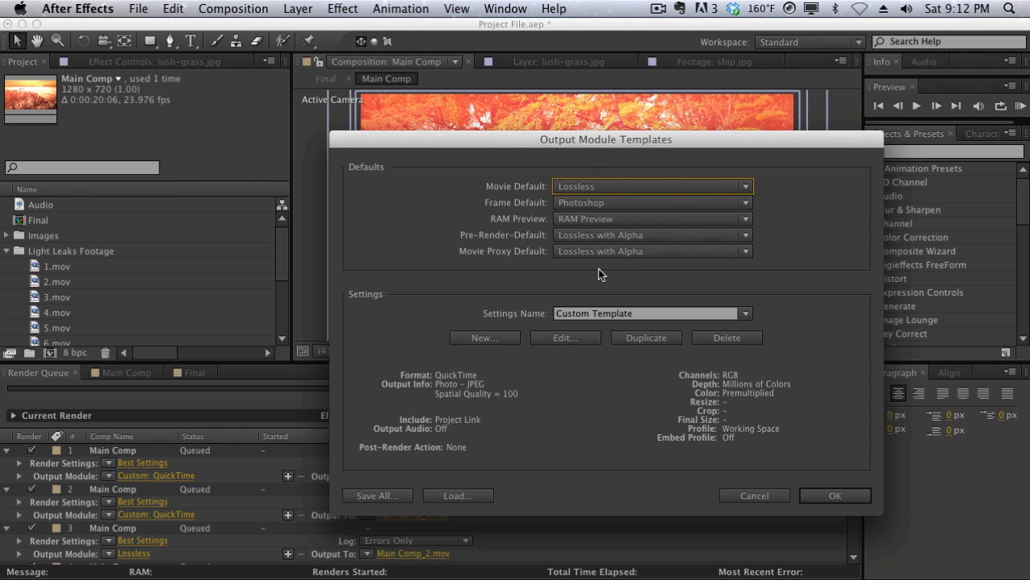
- Edit the Custom Template output module to use a Photo - JPEG quality of 92 and save the template
left_click(592, 338)
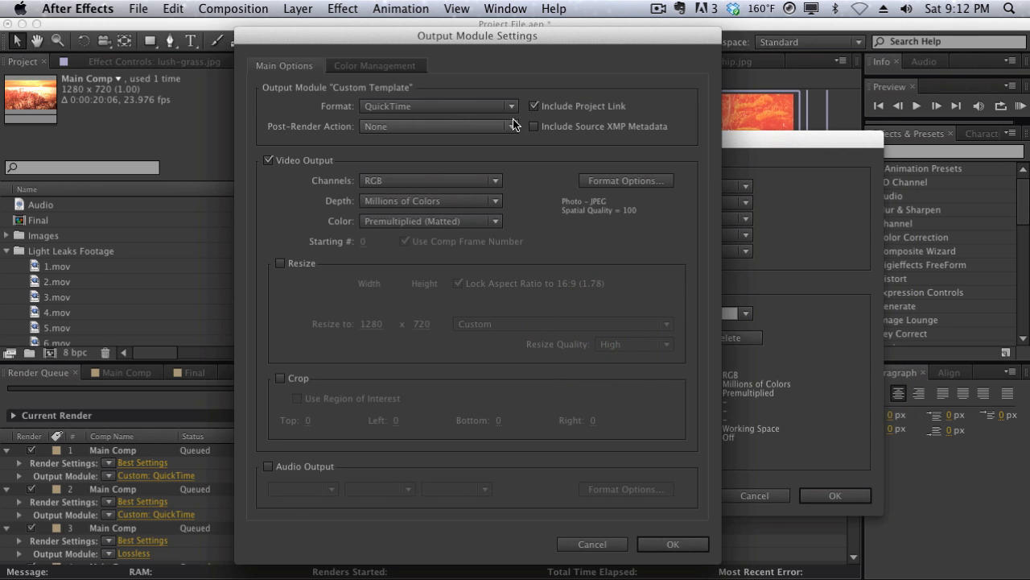
left_click(616, 180)
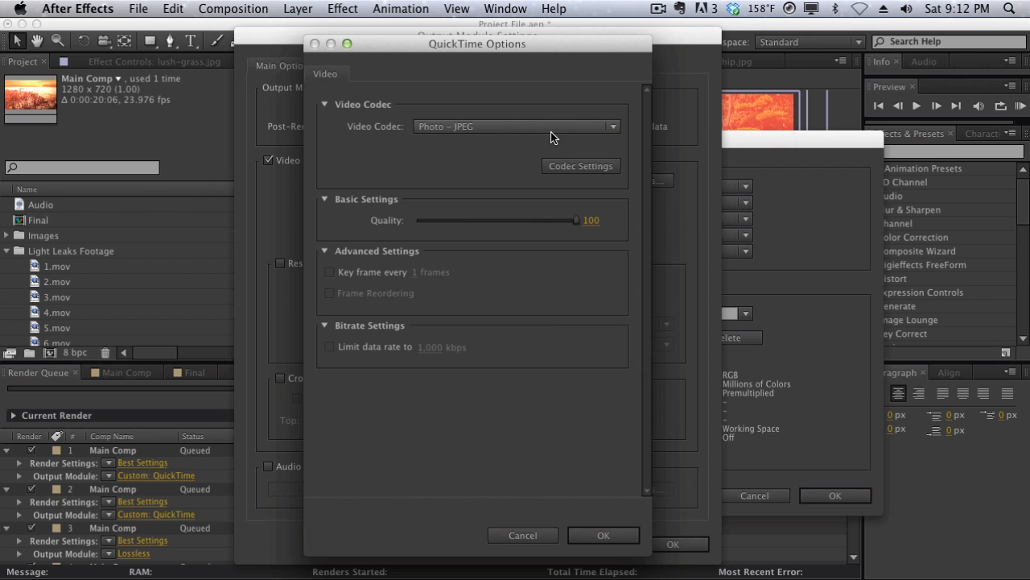
left_click(592, 222)
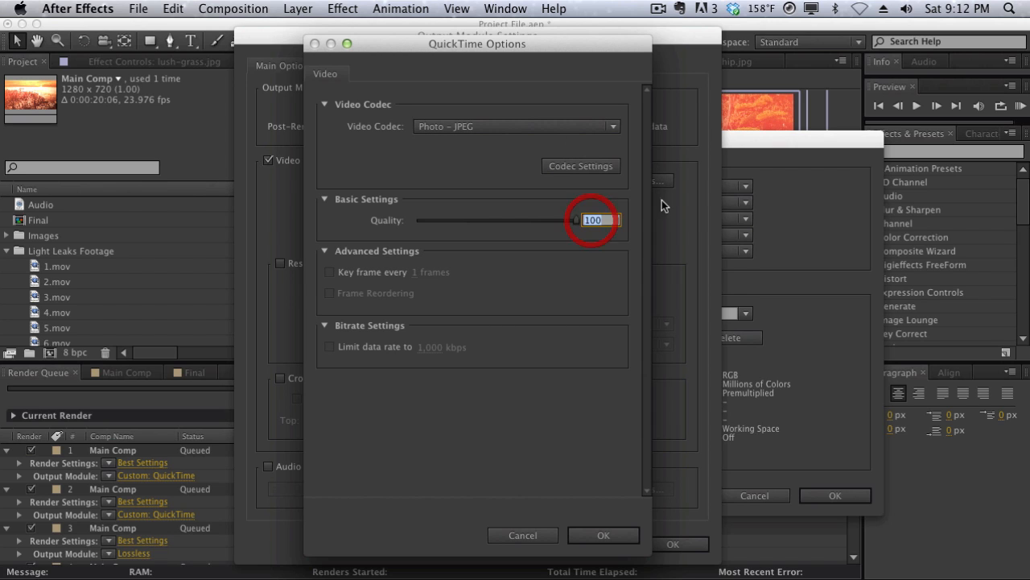
type("92")
key("Return")
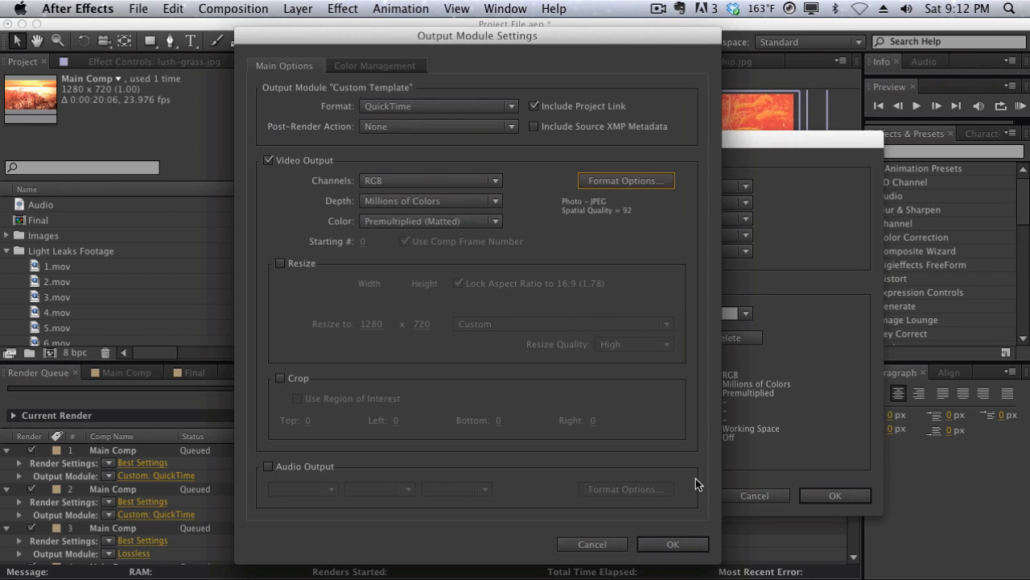
left_click(694, 541)
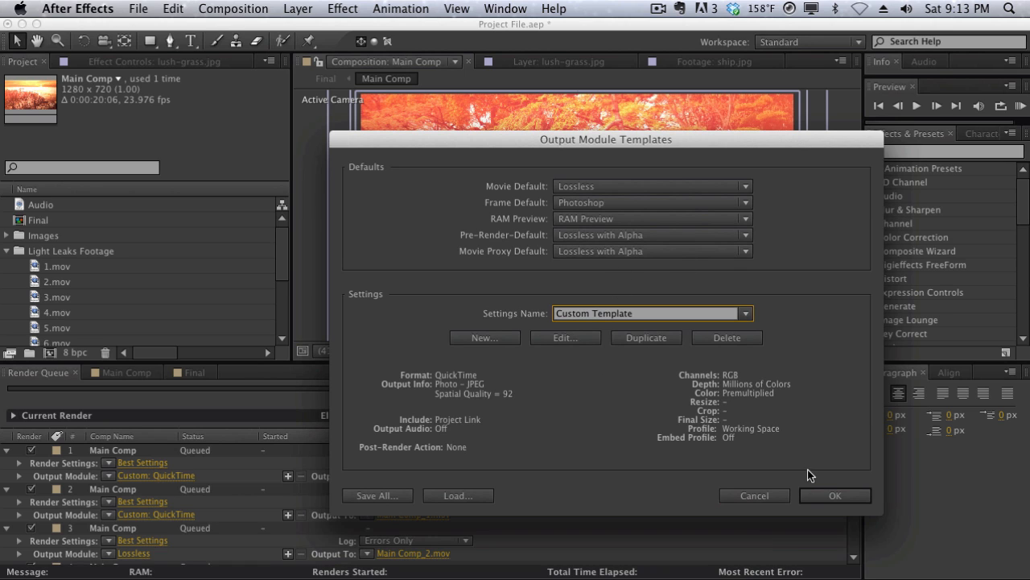
left_click(829, 494)
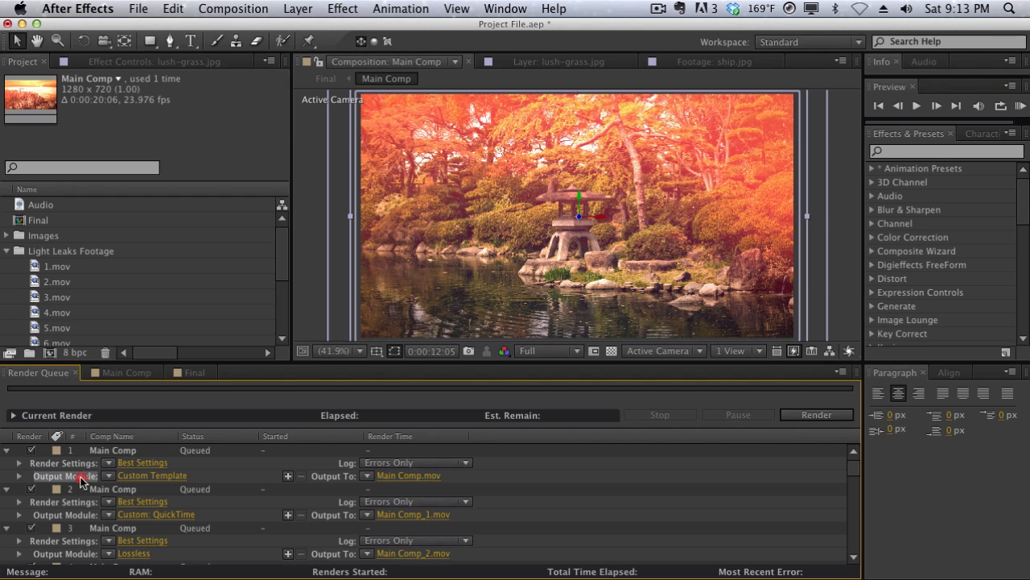
- Select the output modules of render items 1 through 17 and apply Custom Template to all of them
scroll(84, 482, "down", 10)
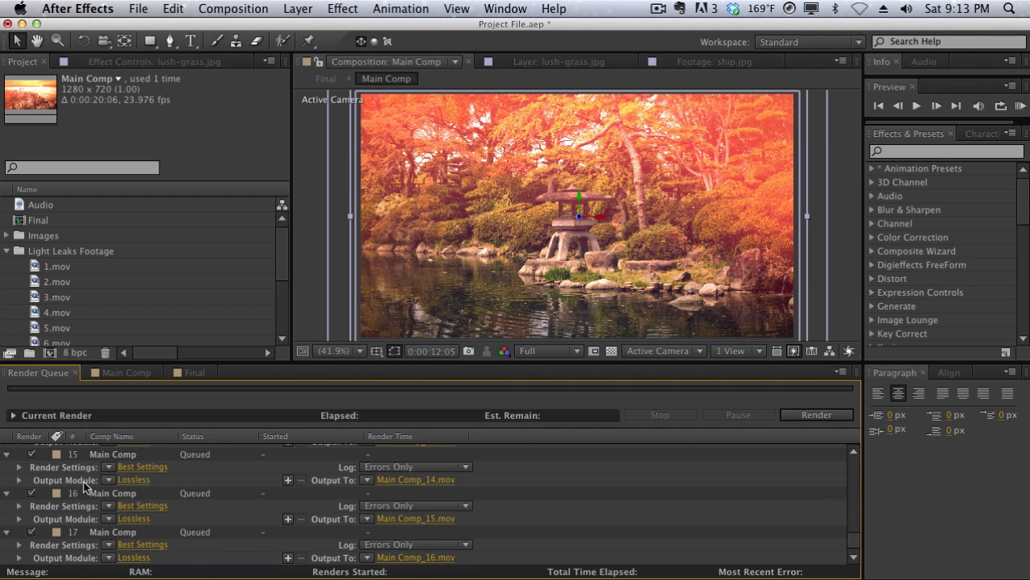
left_click(84, 557, "shift")
scroll(90, 515, "up", 4)
scroll(92, 503, "up", 10)
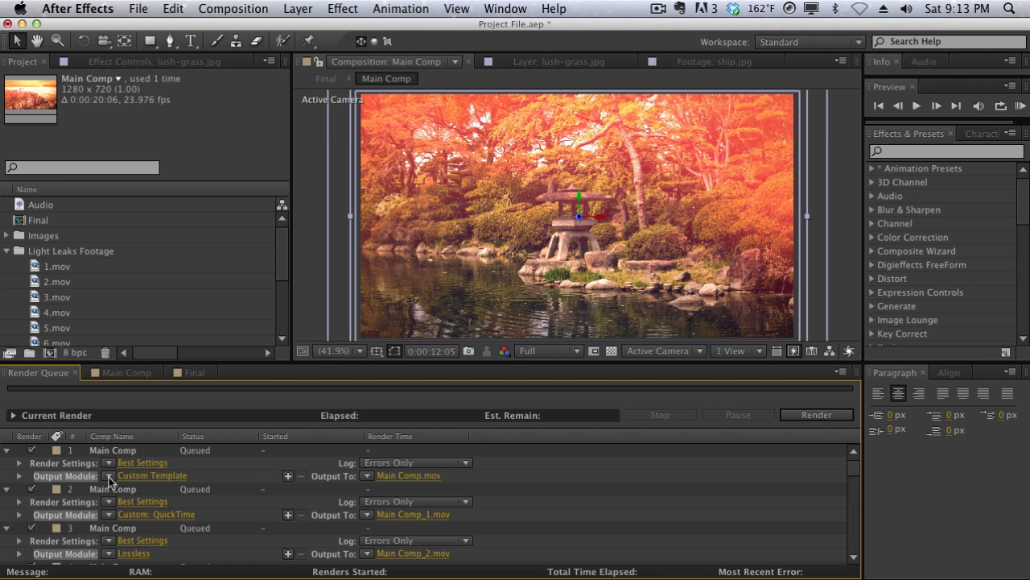
left_click(110, 478)
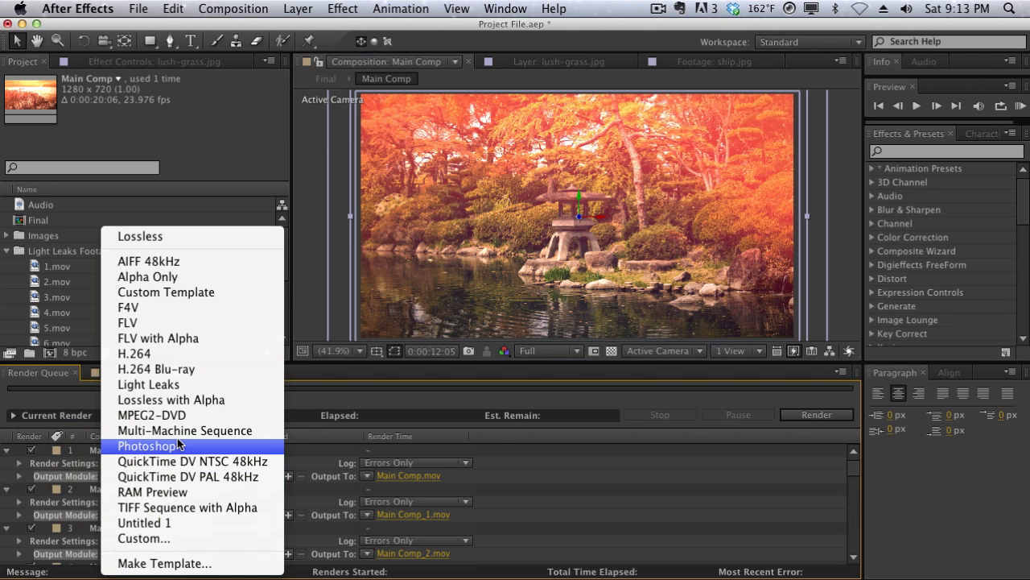
left_click(180, 286)
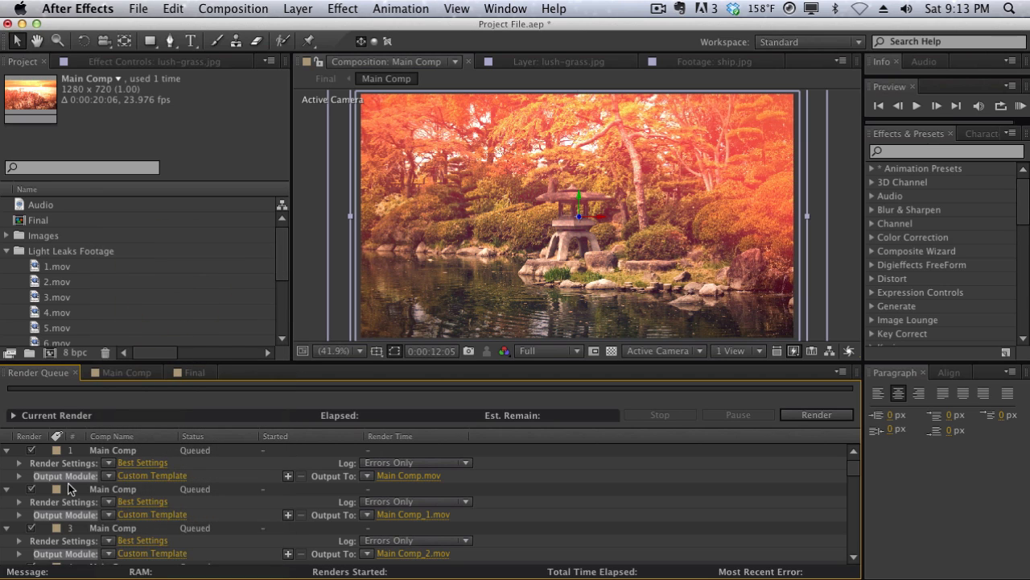
- Check the output module template assigned to each queued item from the first through item 17
scroll(67, 484, "down", 8)
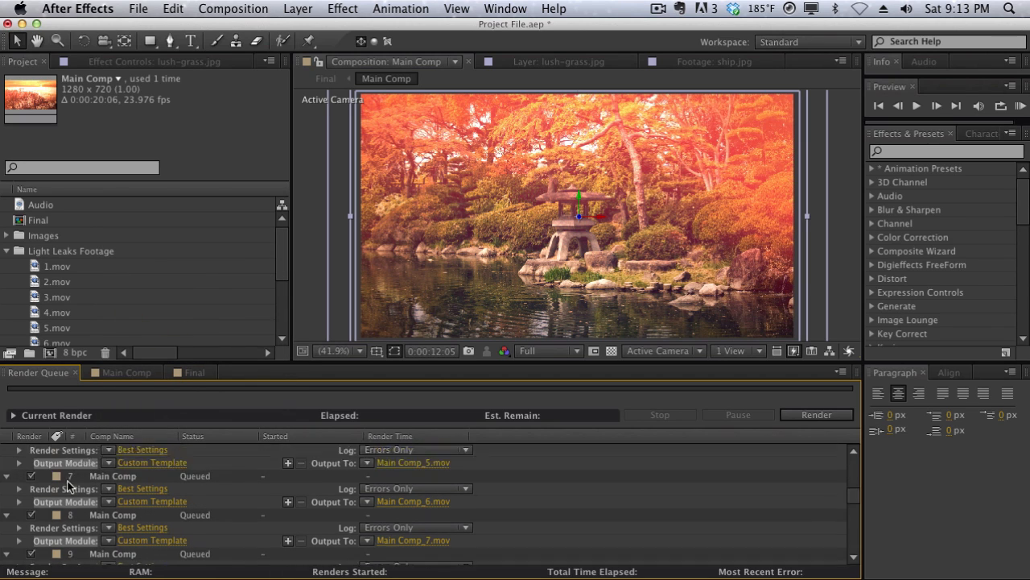
scroll(67, 486, "down", 3)
scroll(152, 501, "down", 3)
scroll(152, 502, "down", 1)
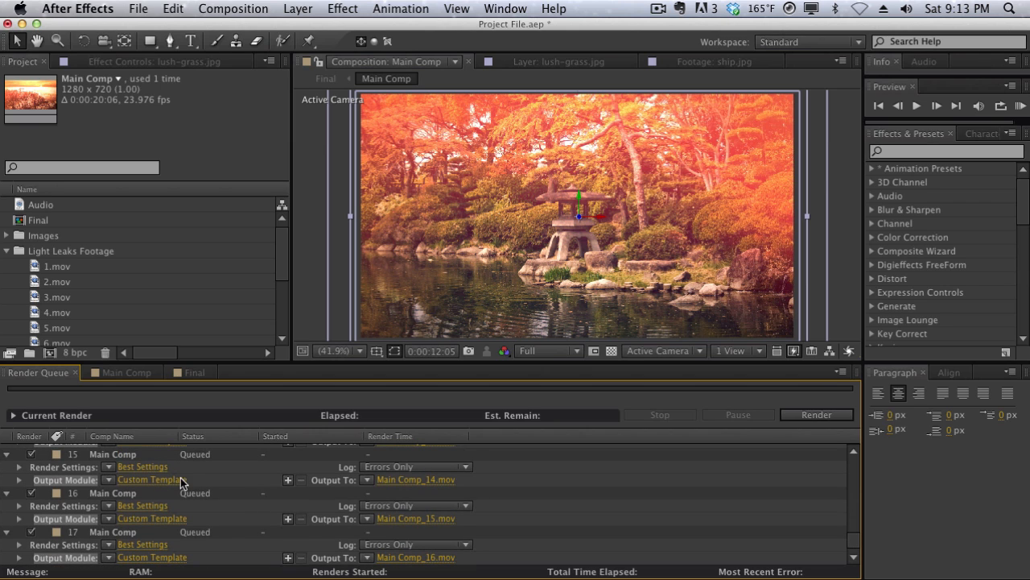
scroll(177, 493, "up", 10)
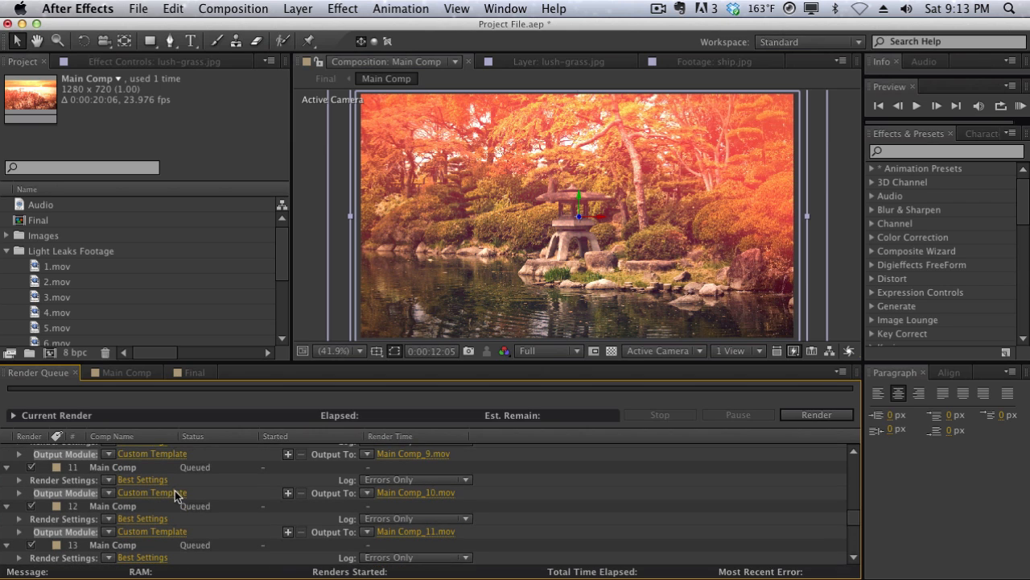
scroll(175, 494, "up", 6)
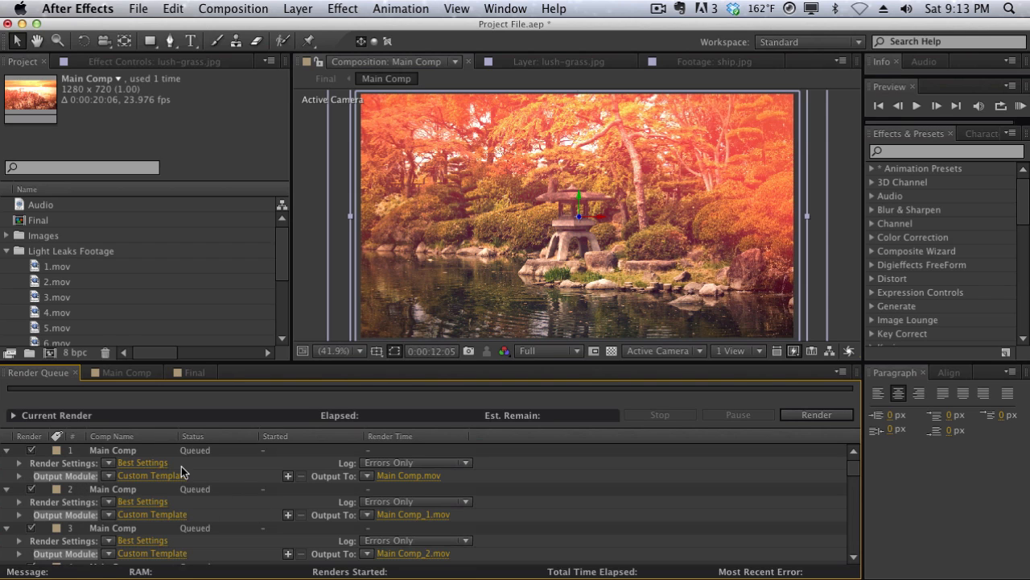
- Select all render items in the queue and clear the selection again
left_click(131, 449)
key("super+a")
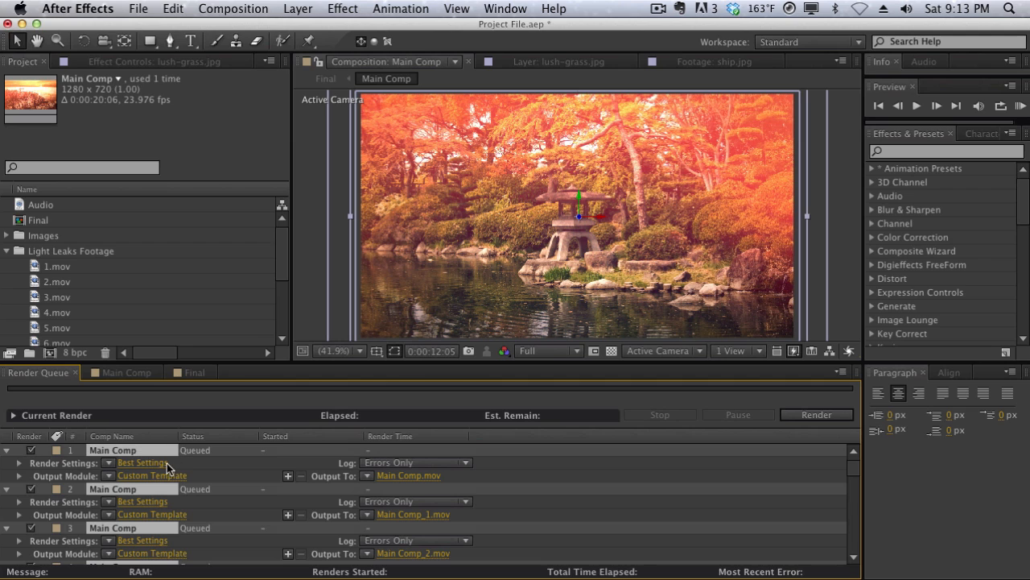
left_click(226, 464)
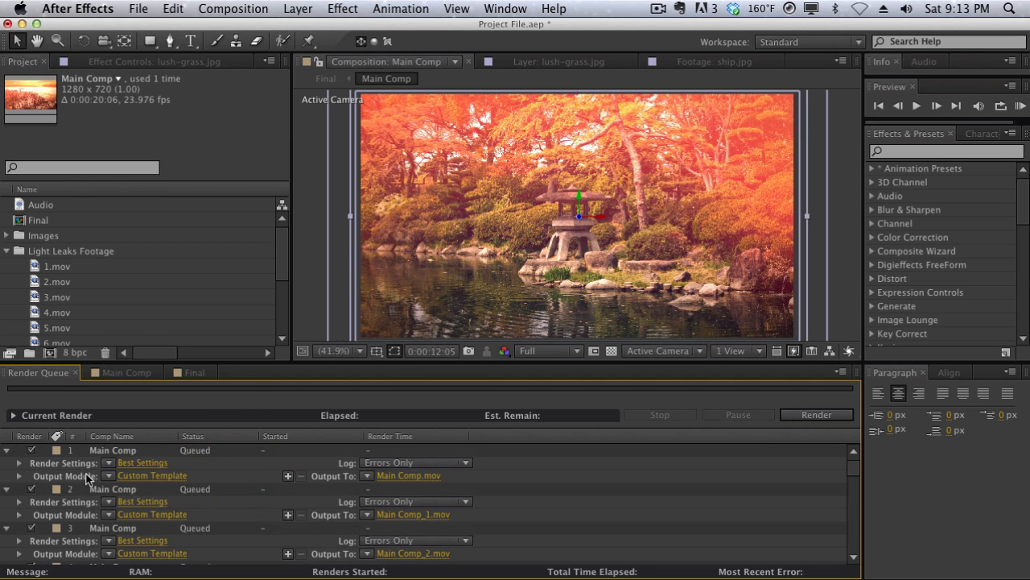